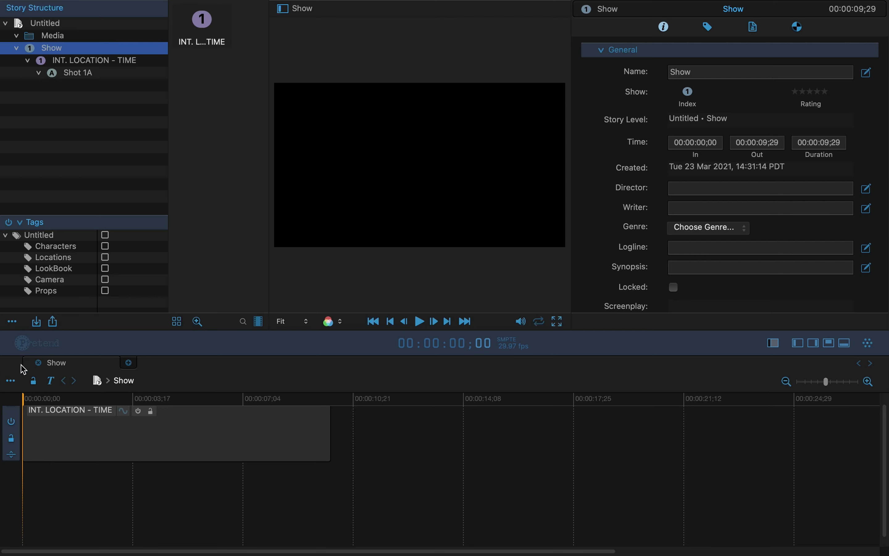
Open Shot 1A and add a text clip to its timeline at 00:00:08;00.
left_click(75, 75)
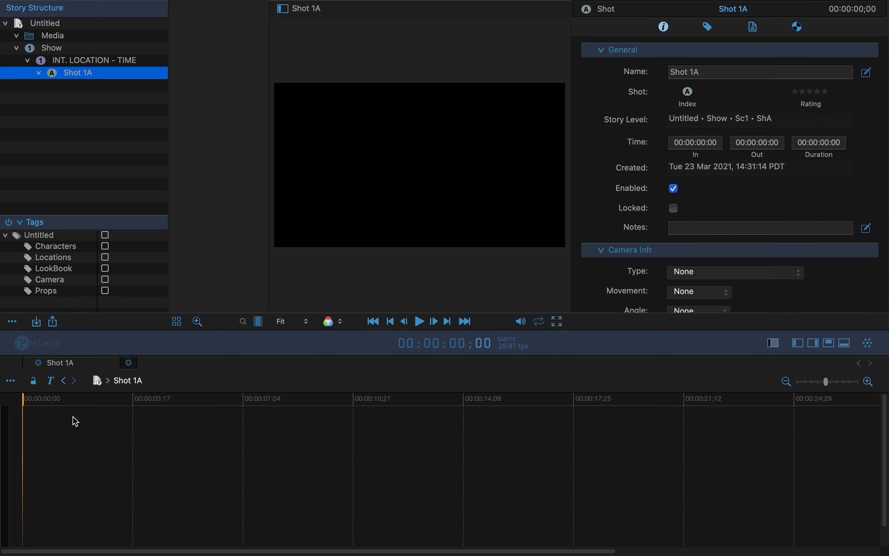
left_click_drag(75, 407, 270, 408)
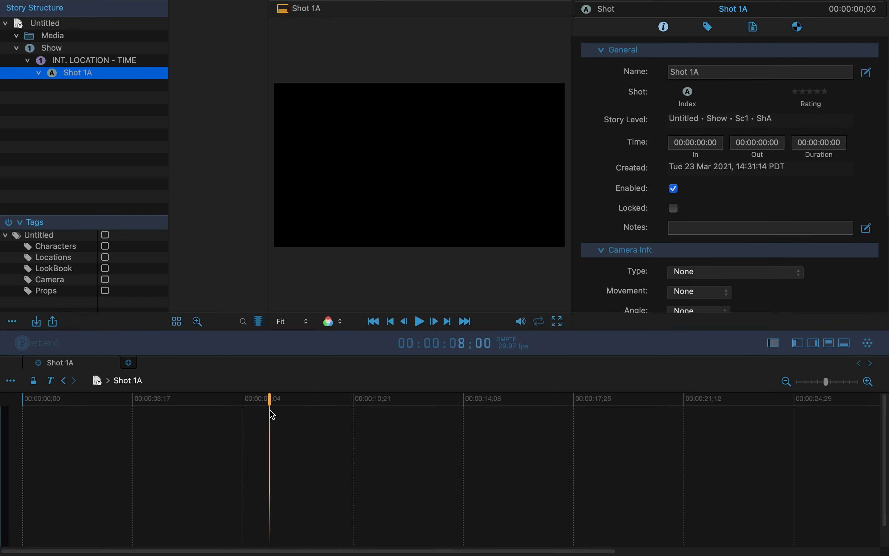
left_click(51, 382)
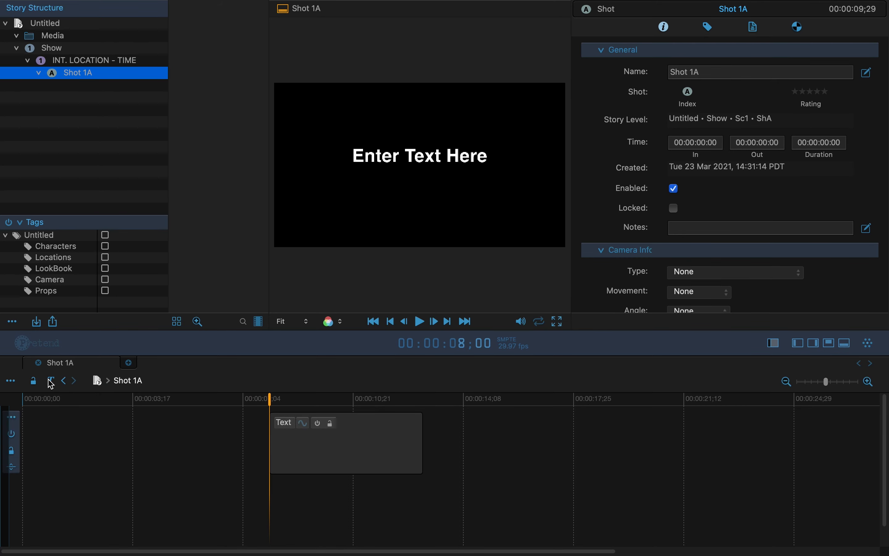
Select the new text clip and reposition its text slightly below the center of the frame.
left_click(299, 432)
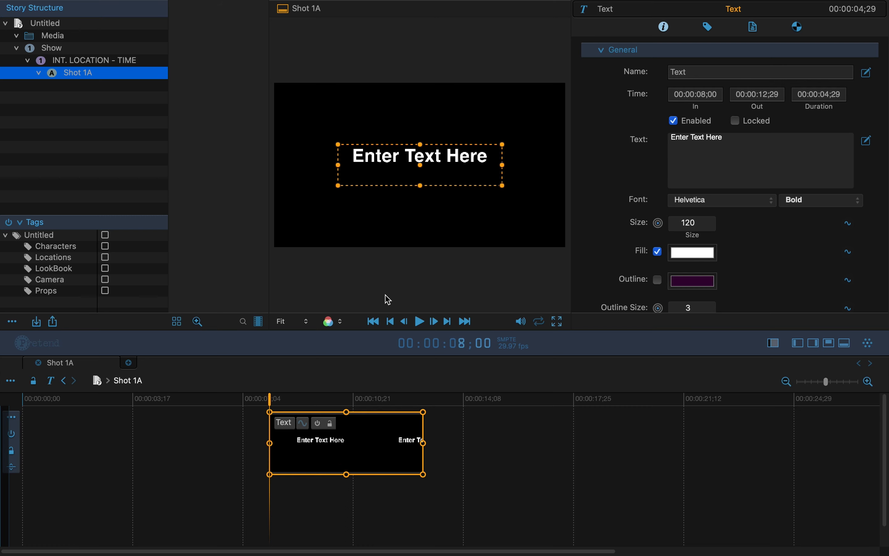
key("Delete")
key("super+z")
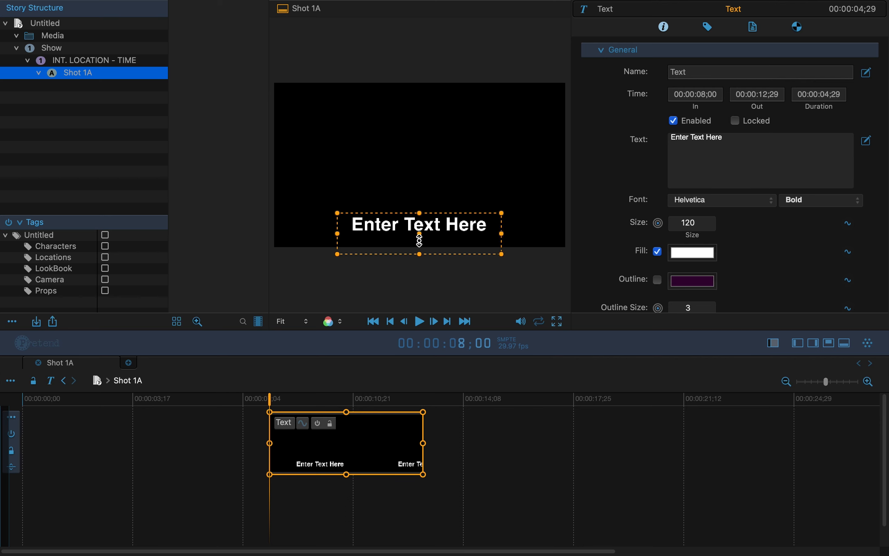
left_click_drag(420, 240, 419, 179)
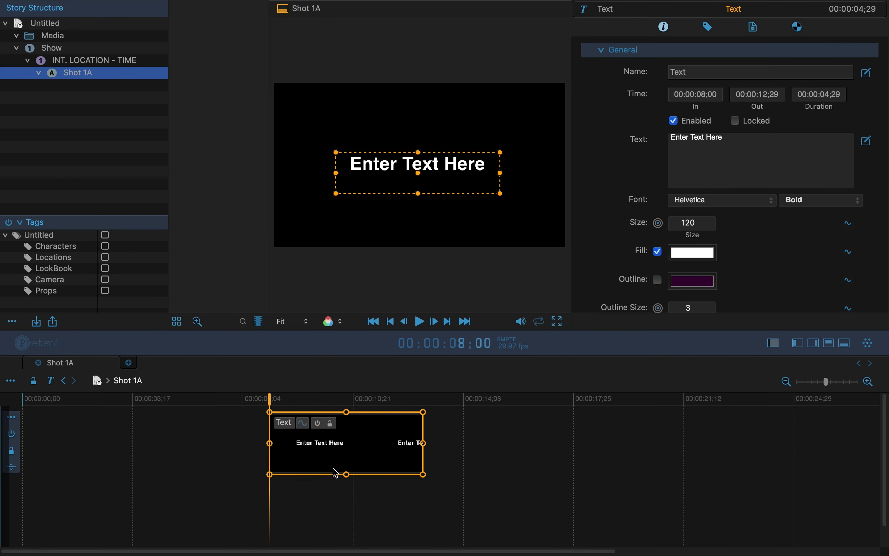
Try adding a second text clip at 00:00:09;24 and undo the addition.
left_click(326, 402)
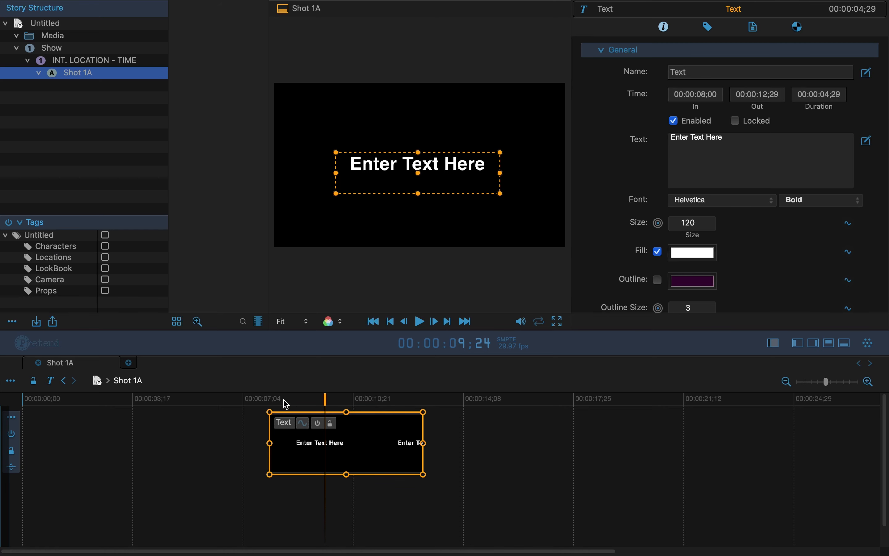
left_click(50, 381)
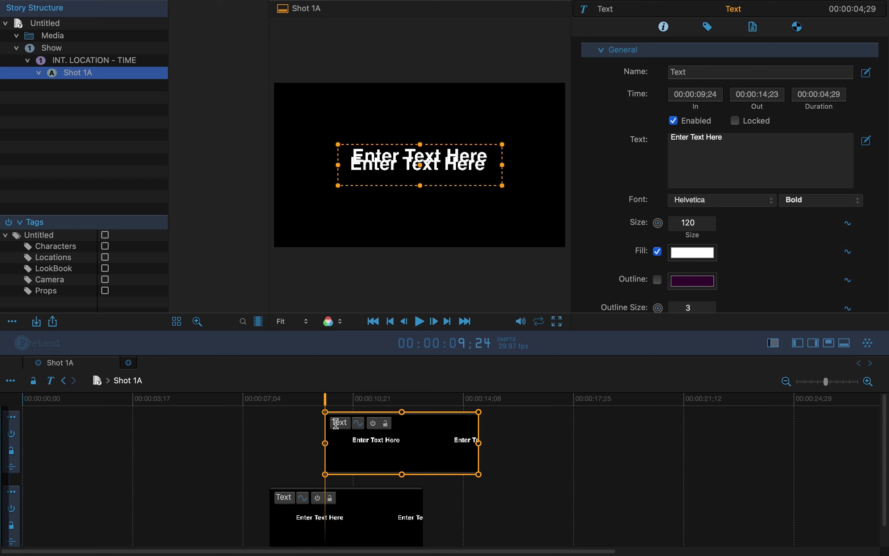
key("super+z")
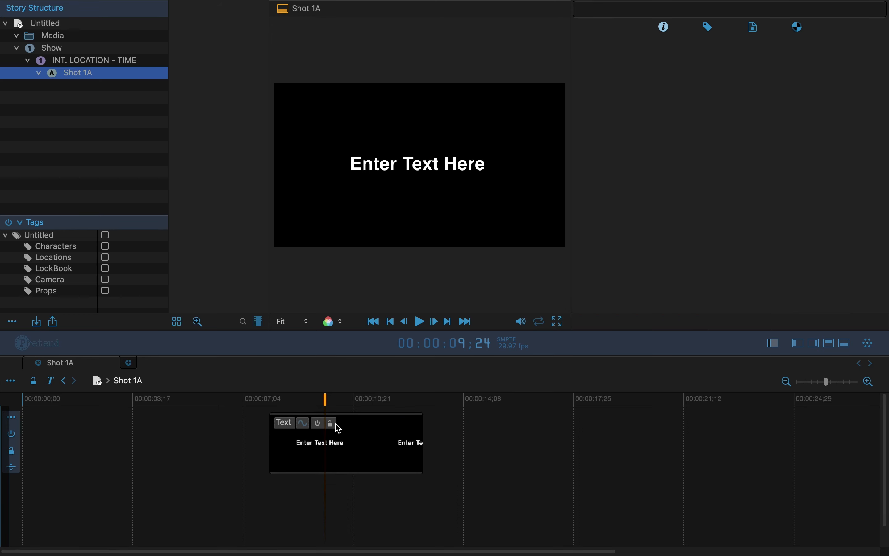
Rename the existing text clip in Shot 1A as End Title.
left_click(369, 455)
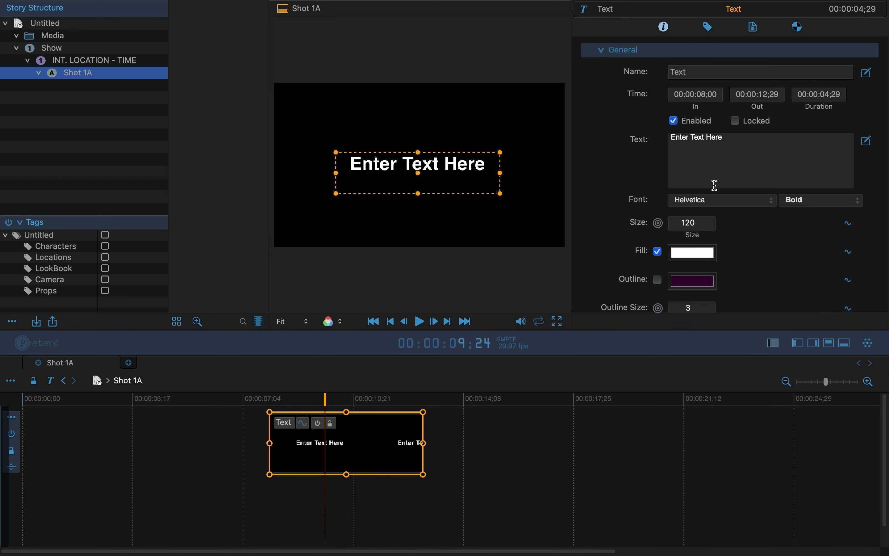
scroll(739, 201, "down", 5)
scroll(764, 215, "up", 2)
scroll(761, 212, "up", 3)
left_click(709, 70)
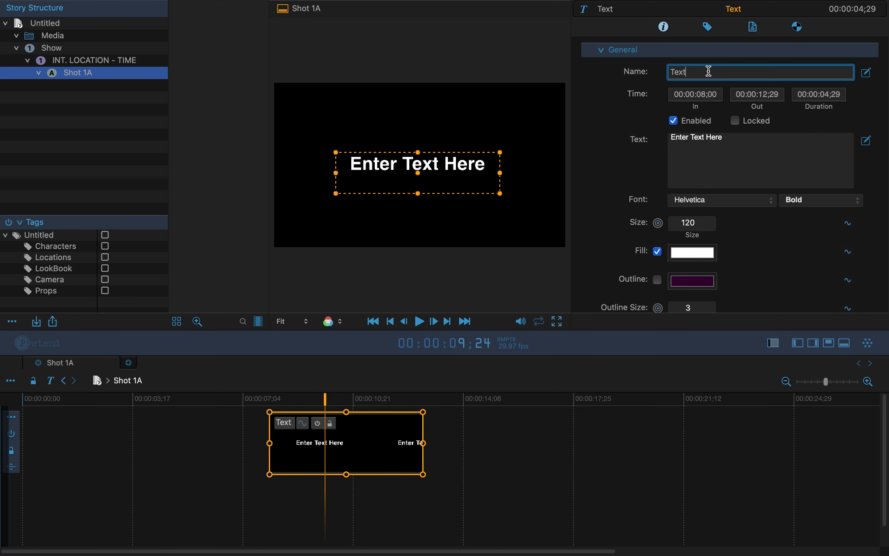
key("super+a")
type("E")
key("Return")
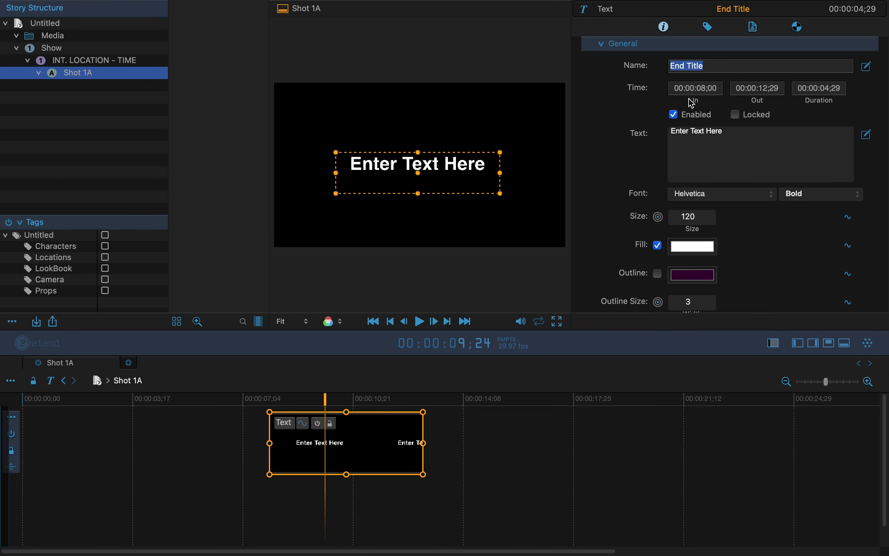
Replace the title clip's placeholder text with "The End".
left_click(845, 89)
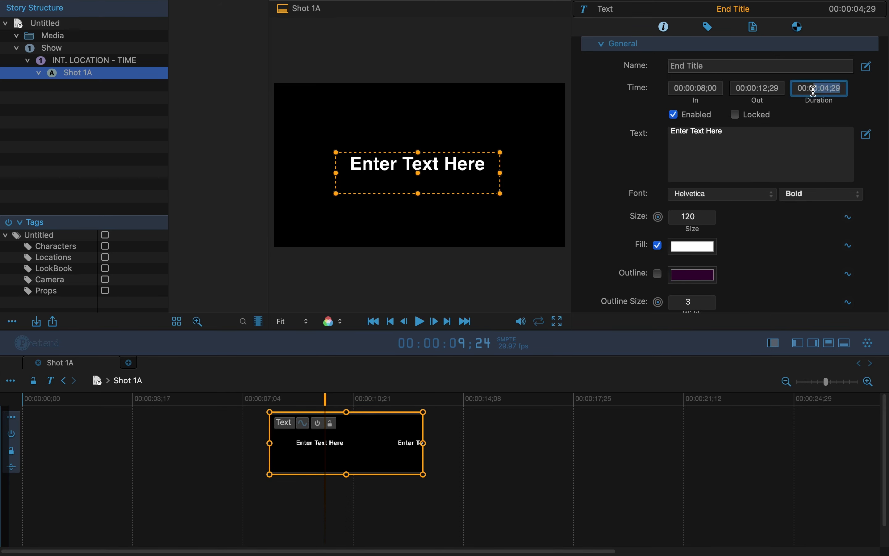
left_click(781, 136)
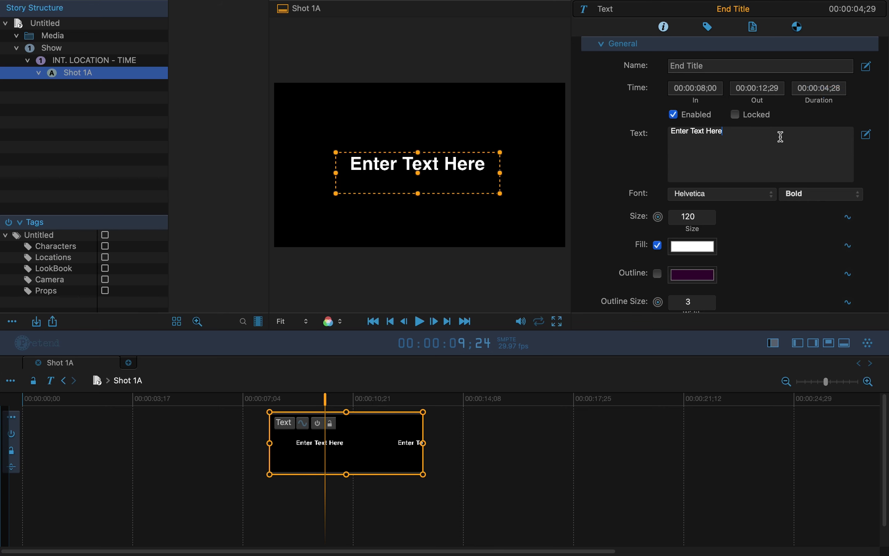
left_click_drag(720, 132, 664, 133)
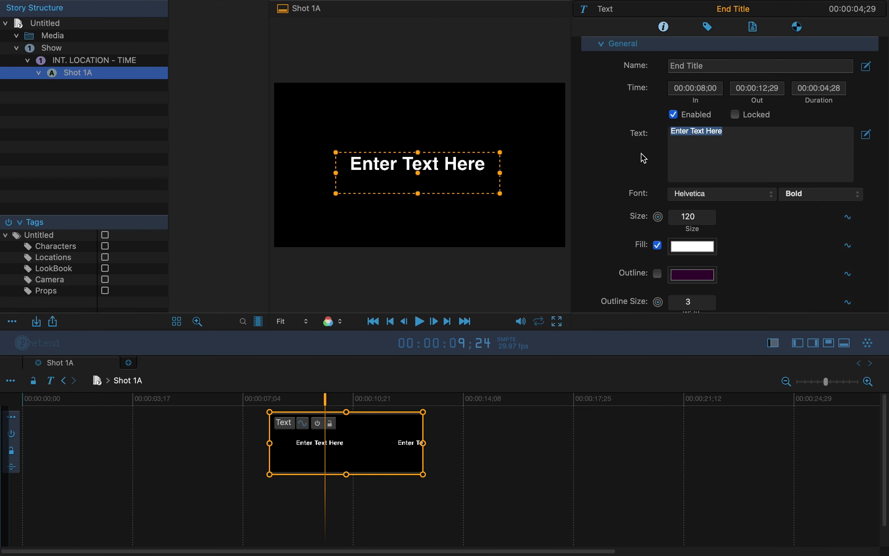
type("The ")
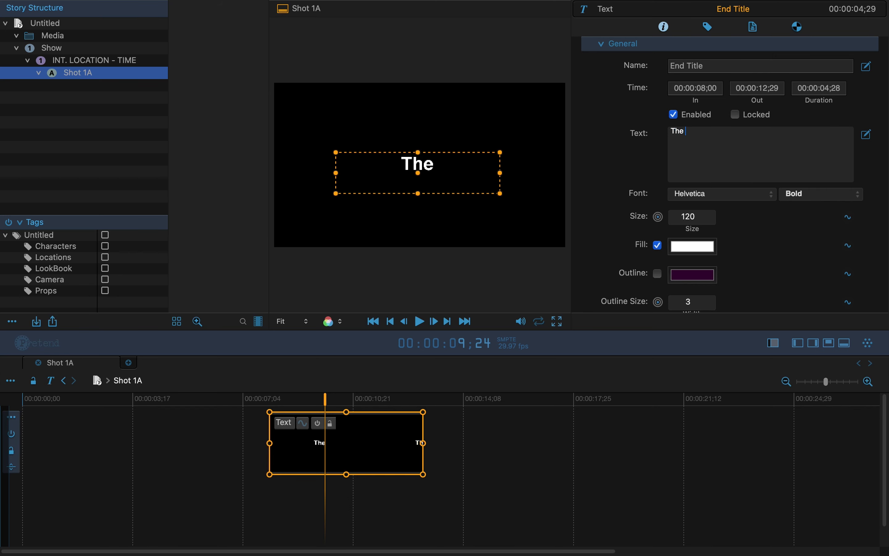
type("End")
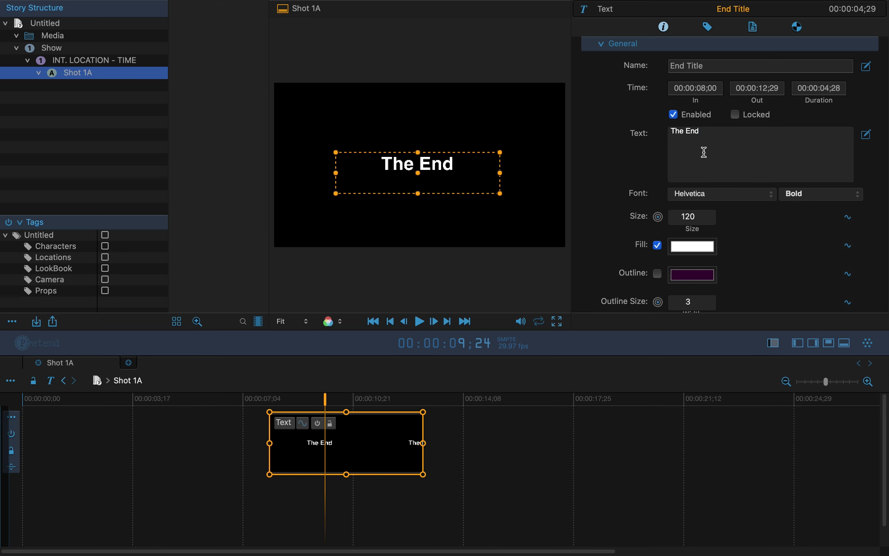
Retype "The End" directly on the title in the viewer and lower the upper edge of its text box slightly.
key("super+a")
double_click(457, 171)
left_click_drag(455, 170, 370, 168)
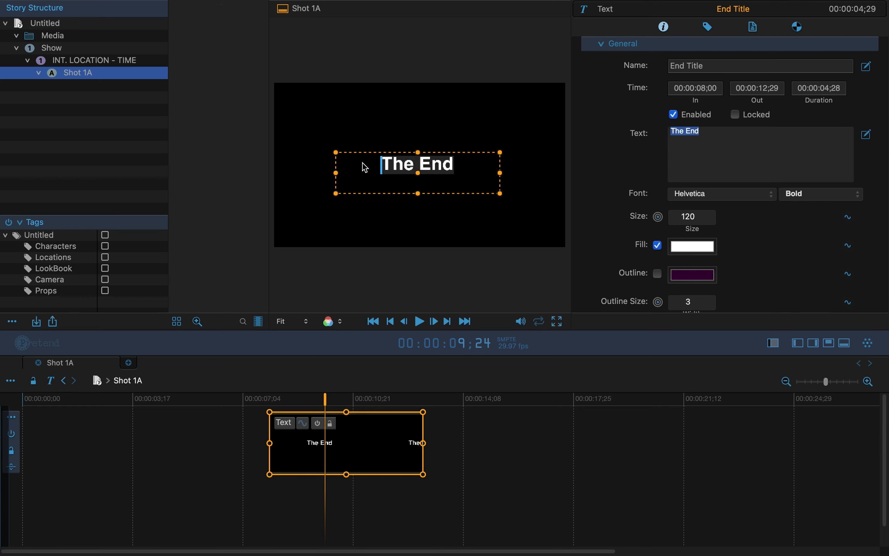
type("The End")
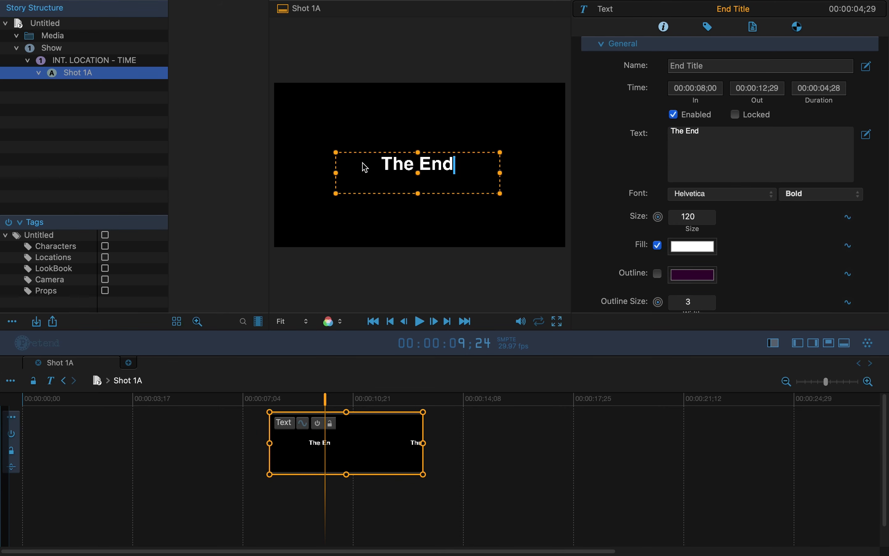
left_click_drag(336, 152, 335, 162)
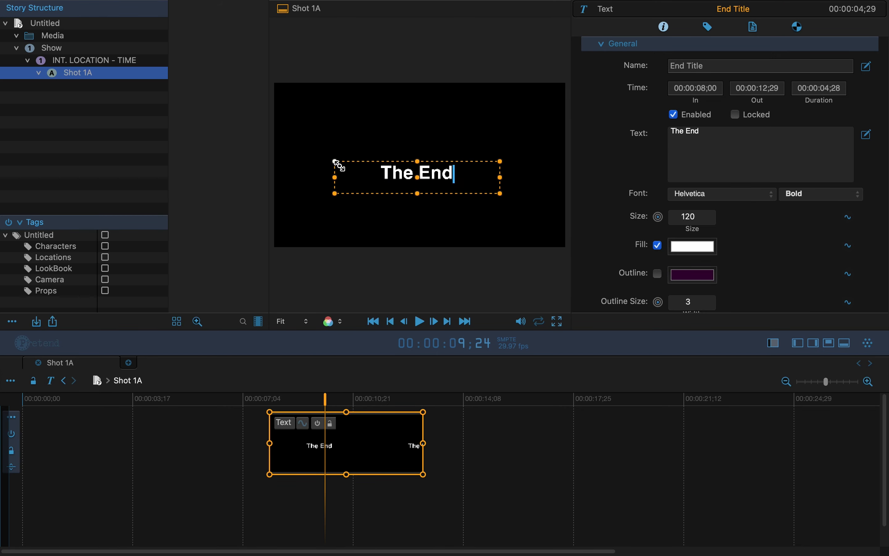
Try another font on the title text and return it to Helvetica in the Bold style.
left_click_drag(718, 149, 607, 131)
left_click(710, 193)
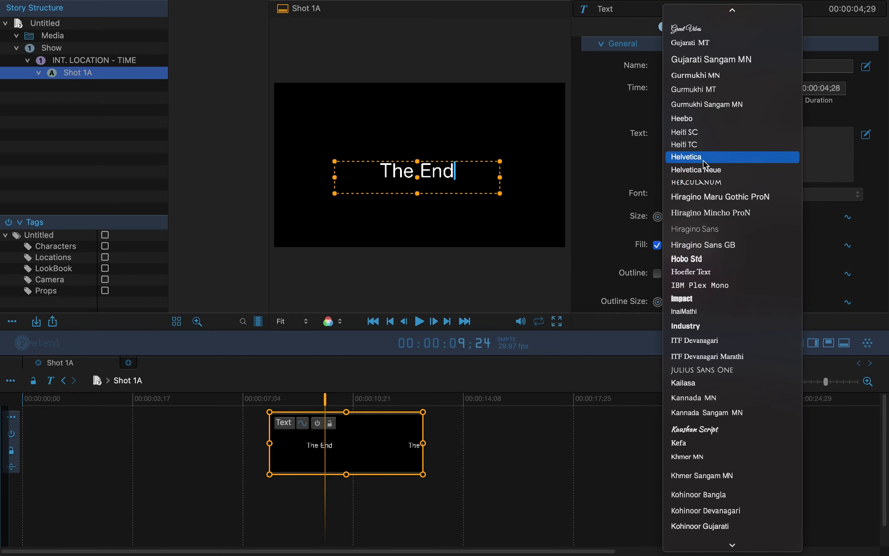
left_click(704, 154)
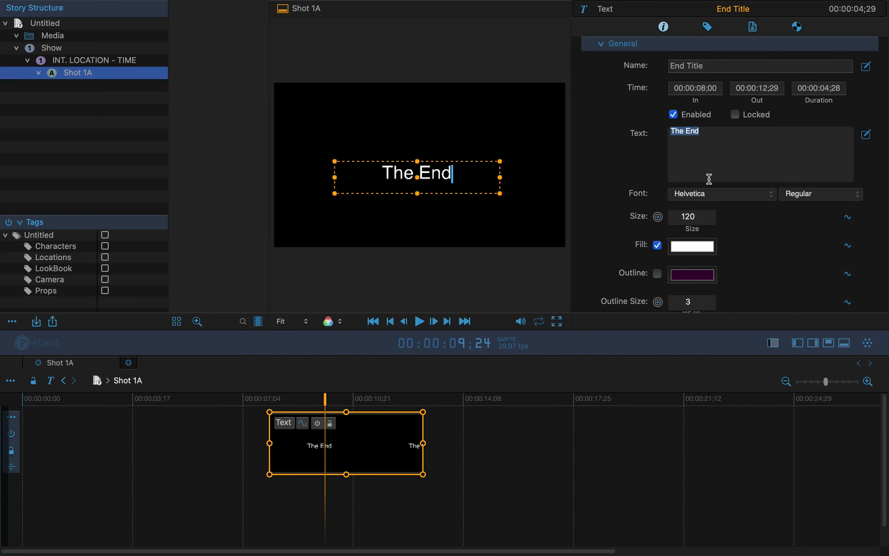
left_click(714, 194)
left_click(826, 191)
left_click(834, 193)
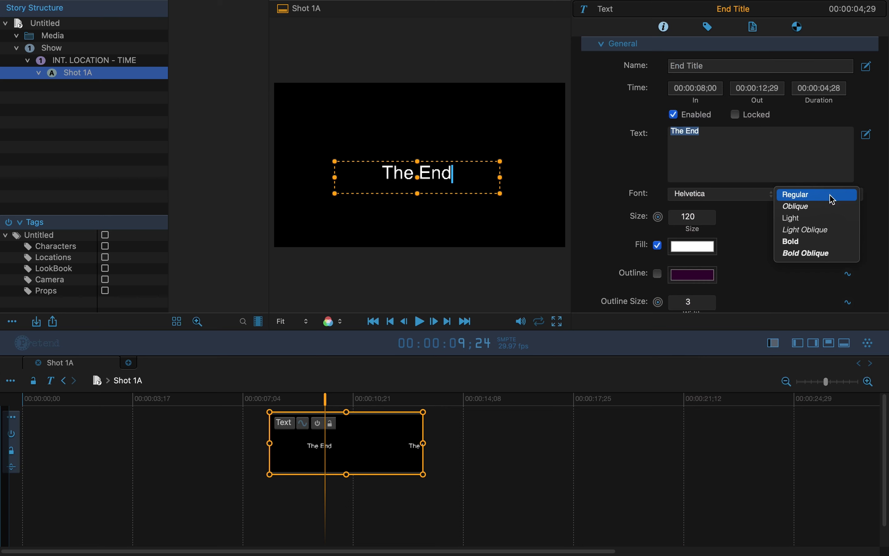
left_click(832, 241)
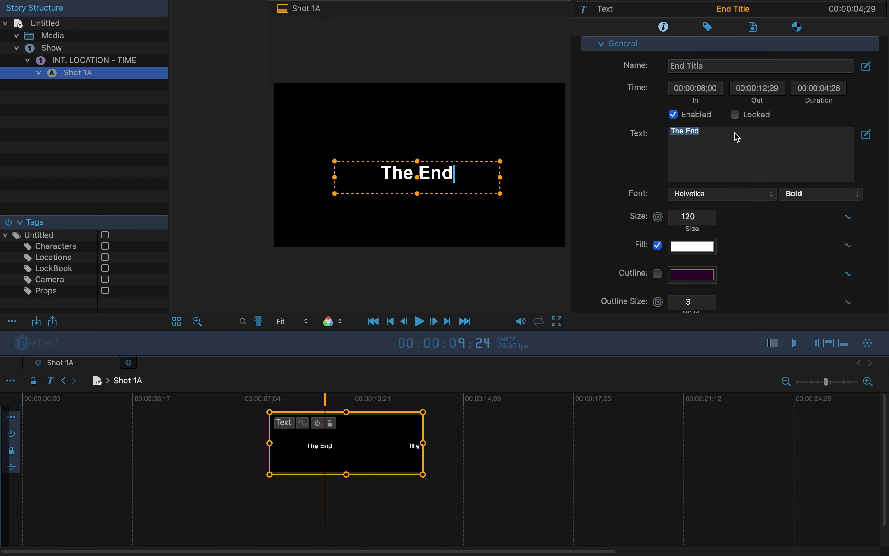
Increase the font size of the "The End" text to 167.
left_click(739, 150)
left_click_drag(741, 150, 659, 127)
mouse_move(692, 229)
left_mouse_down()
mouse_move(720, 232)
mouse_move(695, 231)
left_mouse_up()
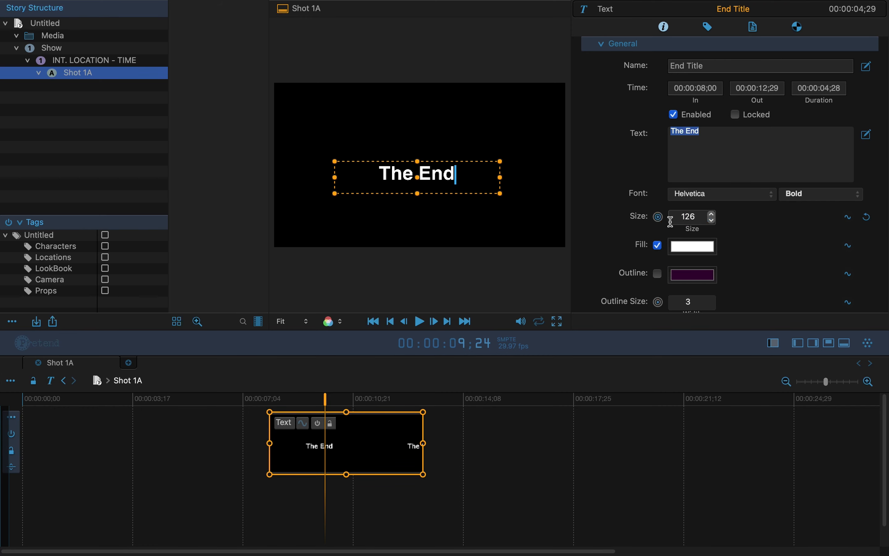
left_click_drag(690, 230, 696, 230)
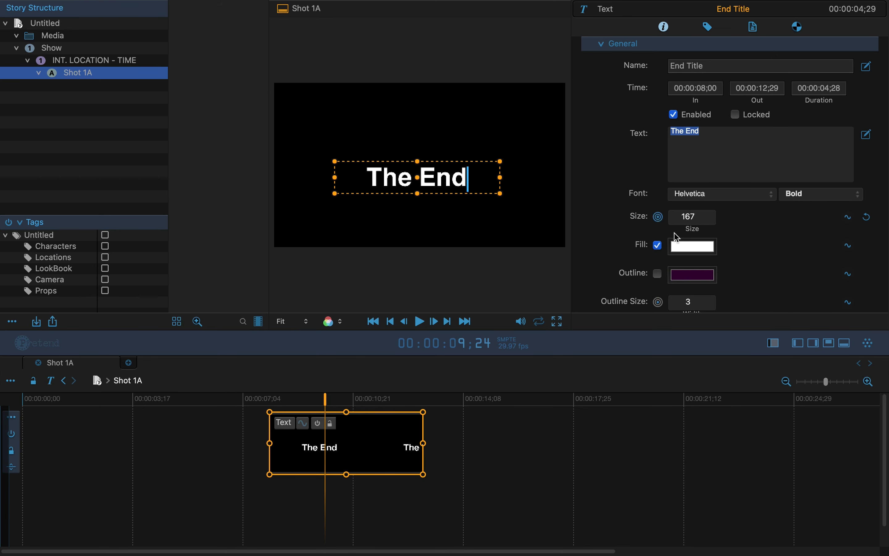
Change the title text's fill color to light blue using the color wheel and close the color picker.
left_click(707, 249)
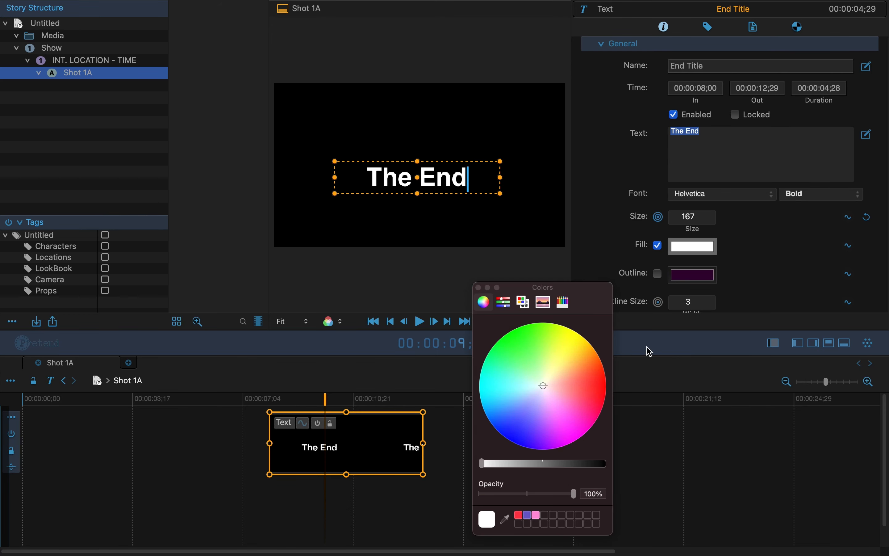
left_click(539, 390)
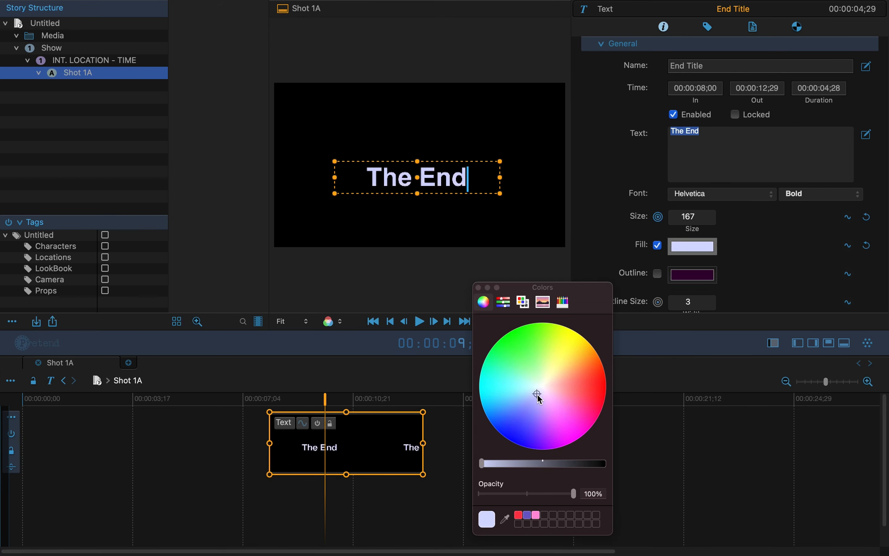
left_click(506, 306)
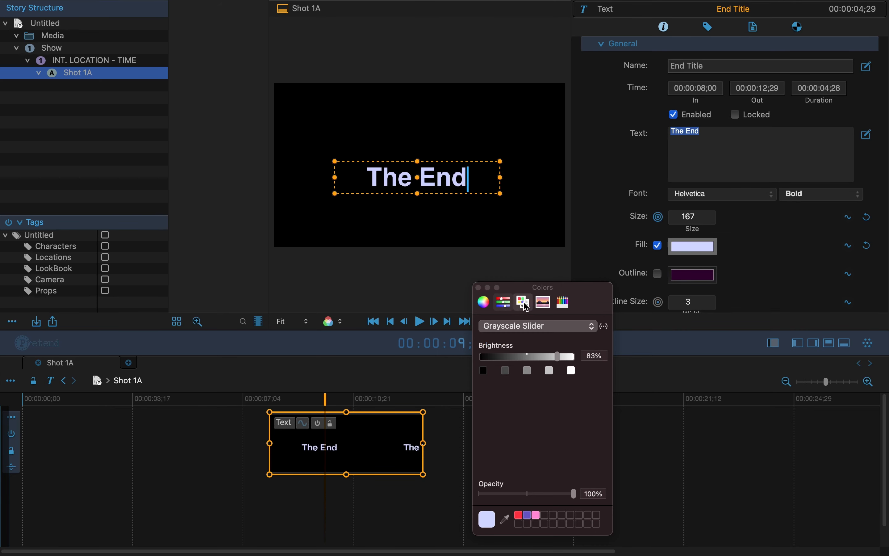
left_click(524, 305)
left_click(543, 303)
left_click(563, 302)
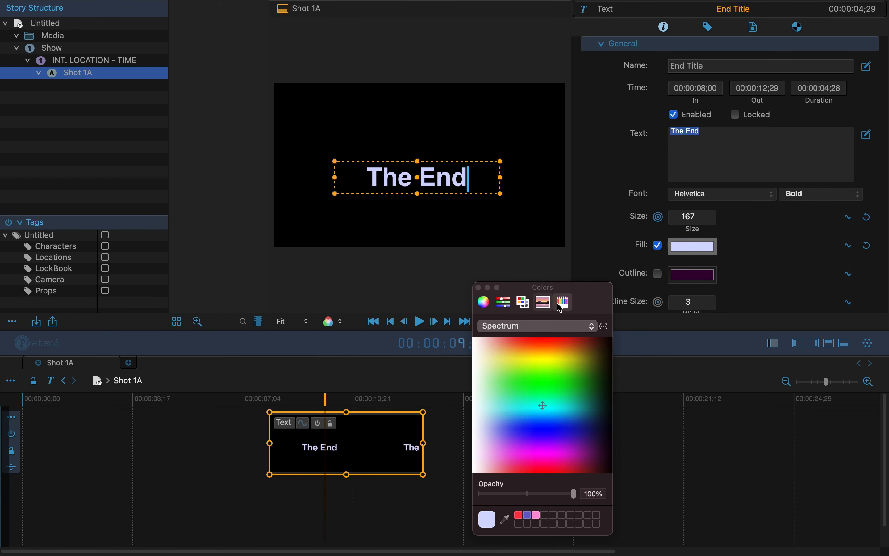
left_click(483, 303)
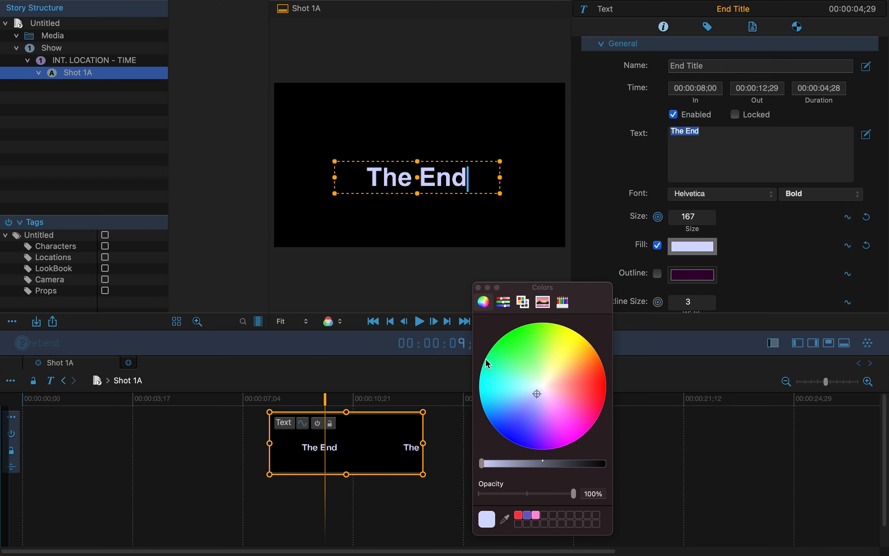
left_click(502, 401)
left_click_drag(506, 407, 505, 402)
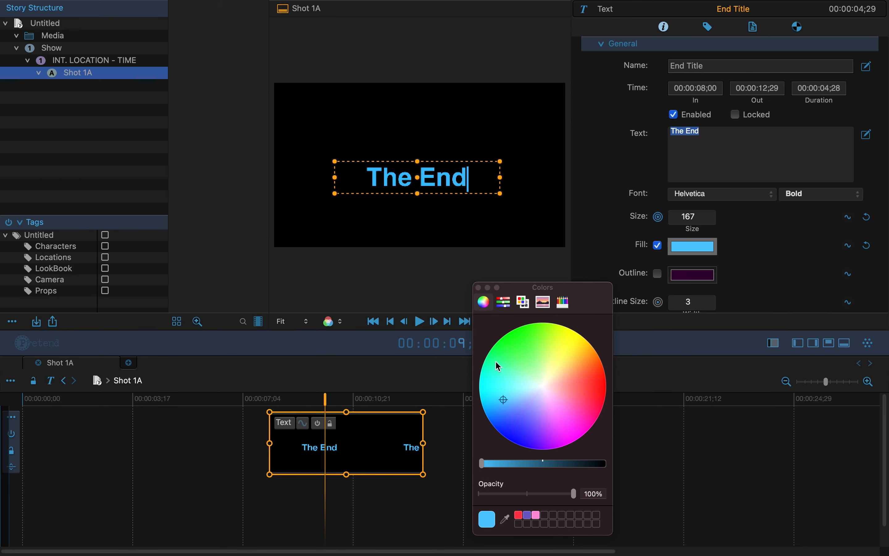
left_click(478, 287)
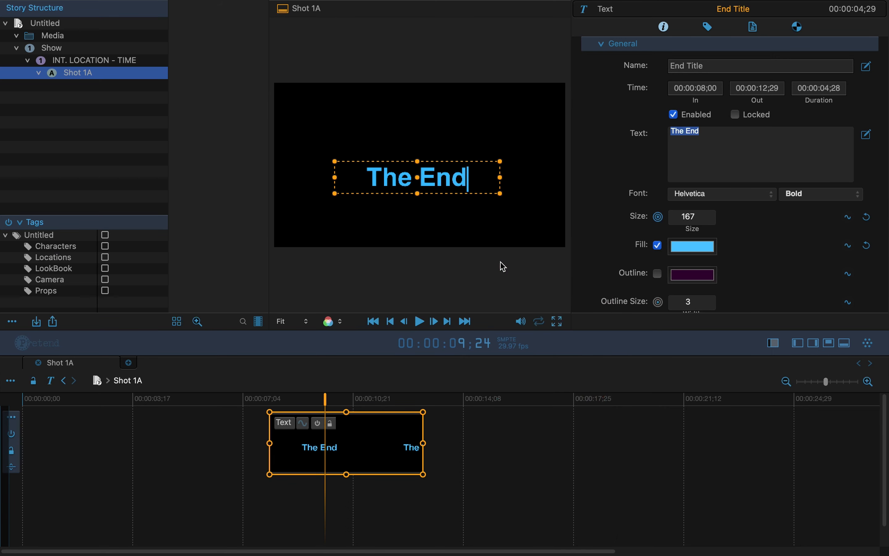
Enable the title text's outline and set its color to a dark blue of about half brightness.
left_click(658, 274)
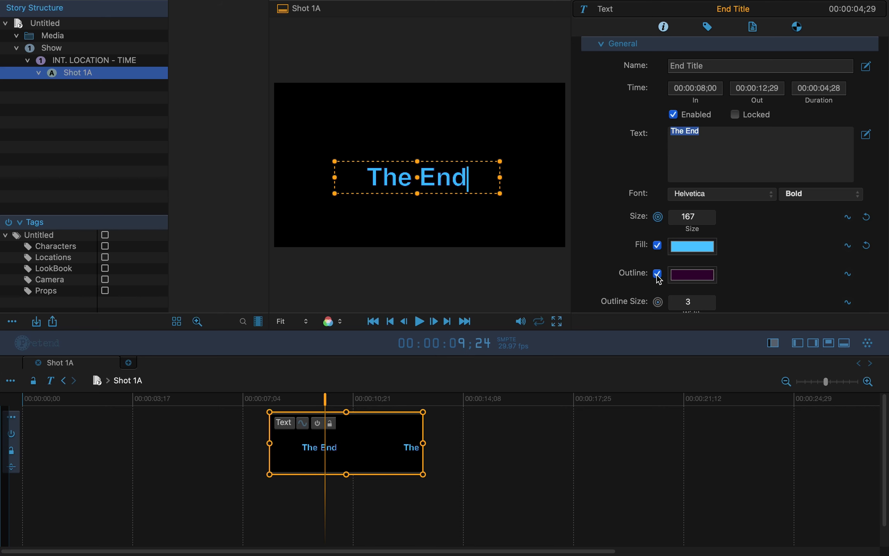
left_click(679, 276)
left_click_drag(561, 467, 543, 464)
left_click_drag(542, 447, 514, 423)
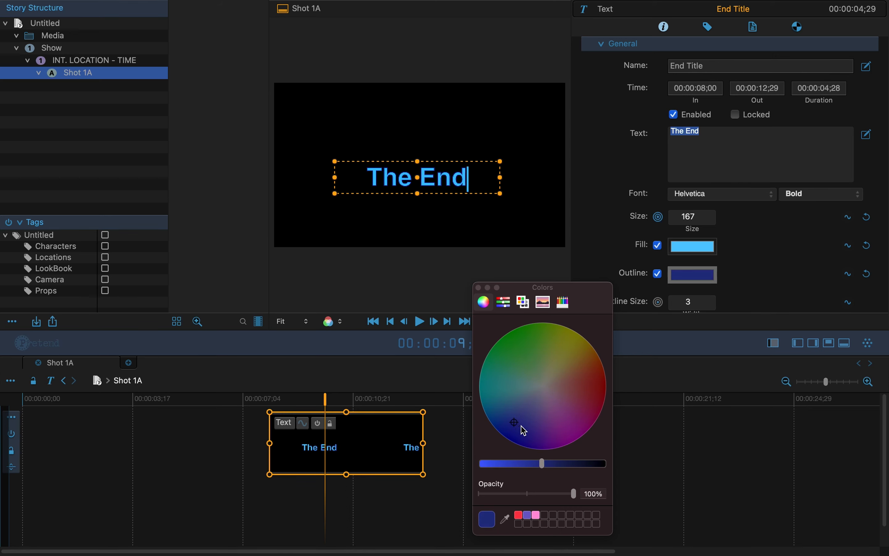
Increase the title text's outline size to 4.051 and its kerning to 2.346.
left_click(479, 287)
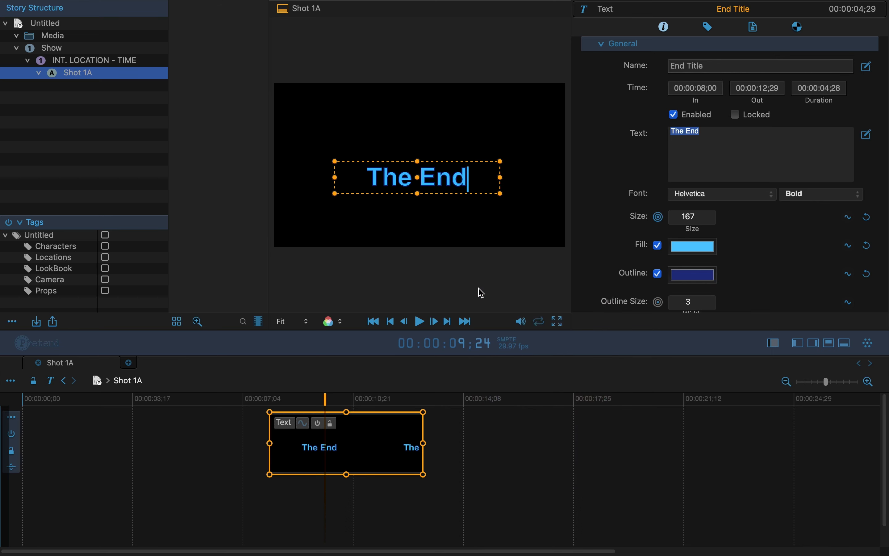
key("super+equal")
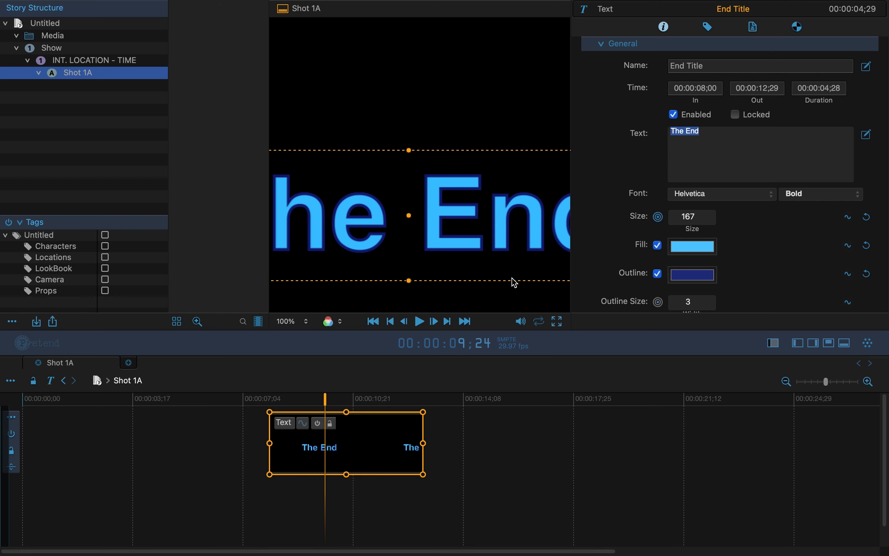
scroll(806, 253, "down", 3)
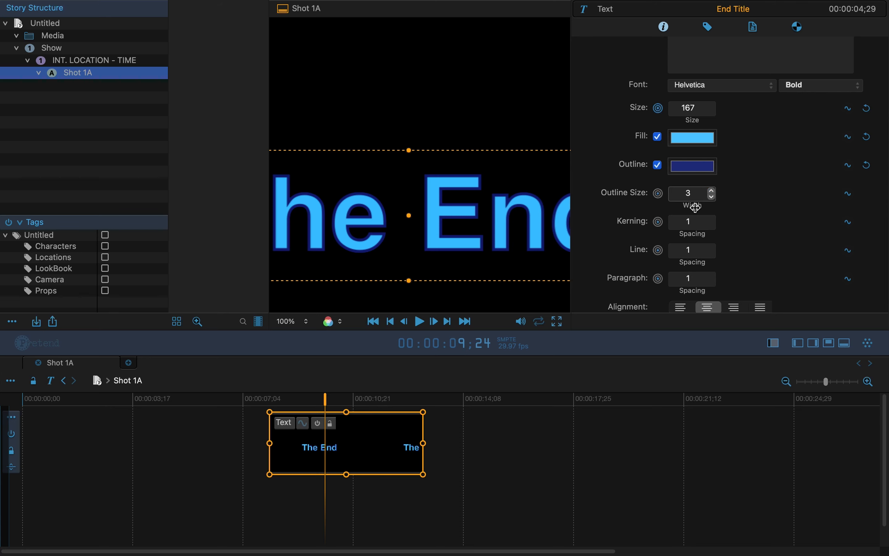
left_click_drag(696, 208, 883, 218)
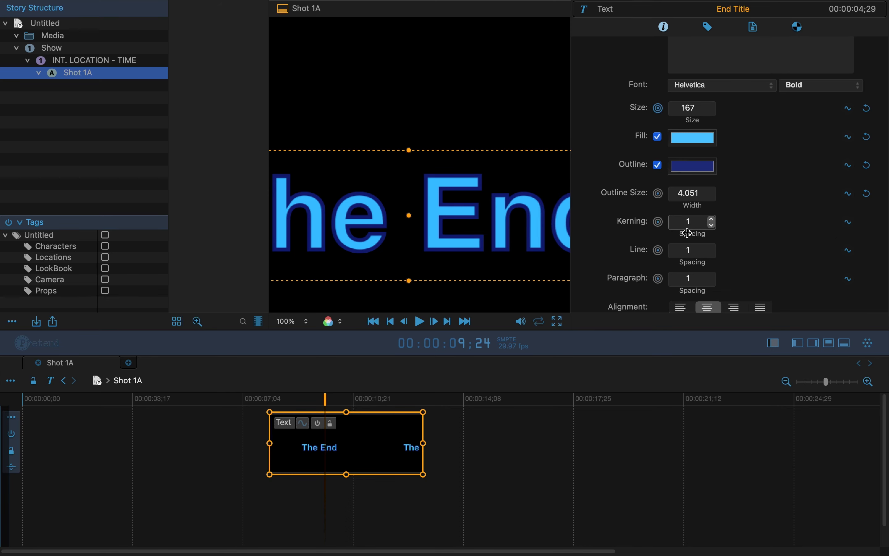
left_click_drag(688, 232, 738, 242)
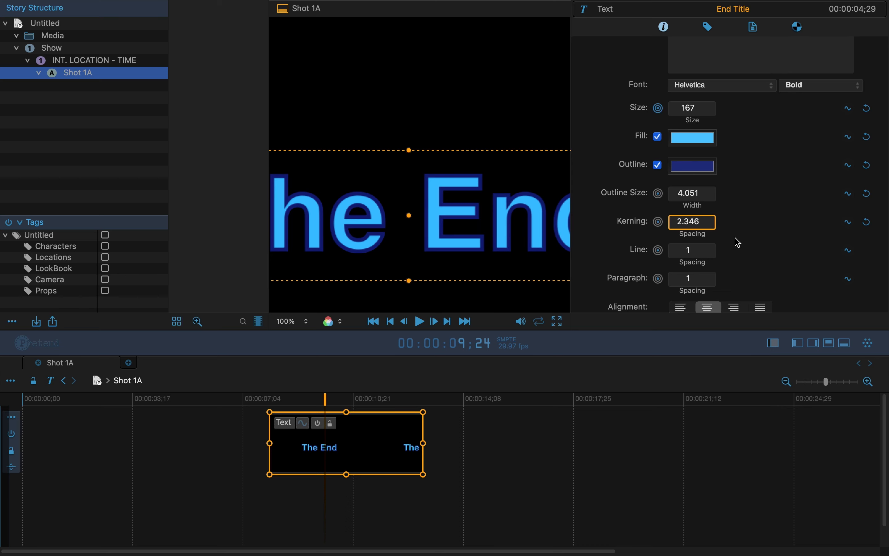
Move the "The End" text box slightly up and to the right so it sits centered in the frame.
scroll(732, 244, "down", 3)
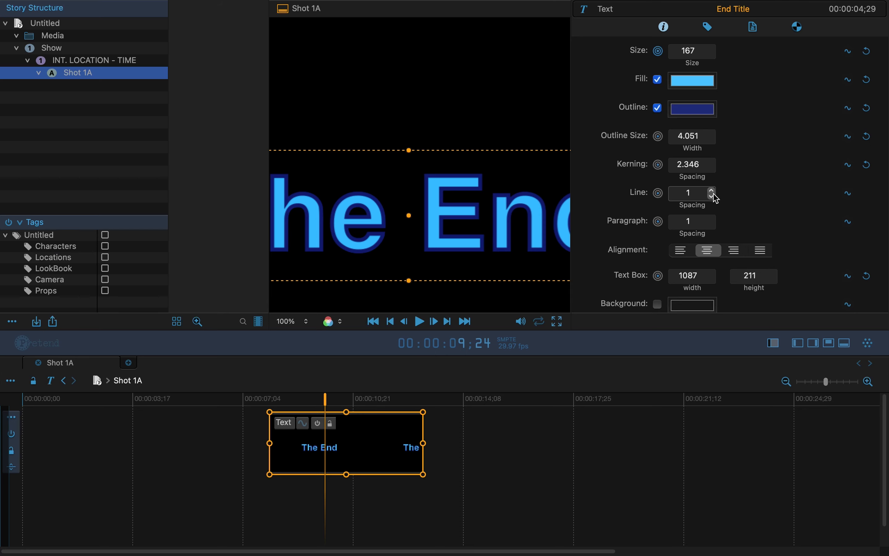
key("super+minus")
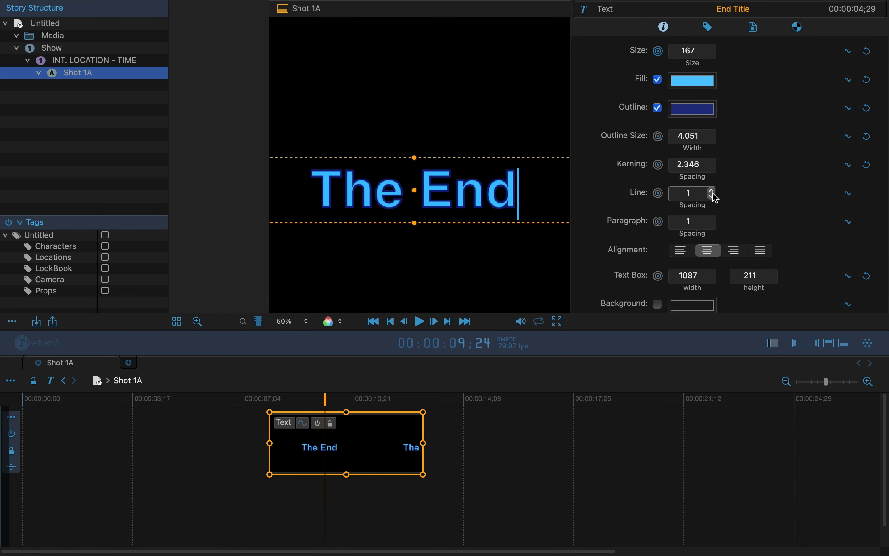
key("super+minus")
scroll(714, 197, "down", 5)
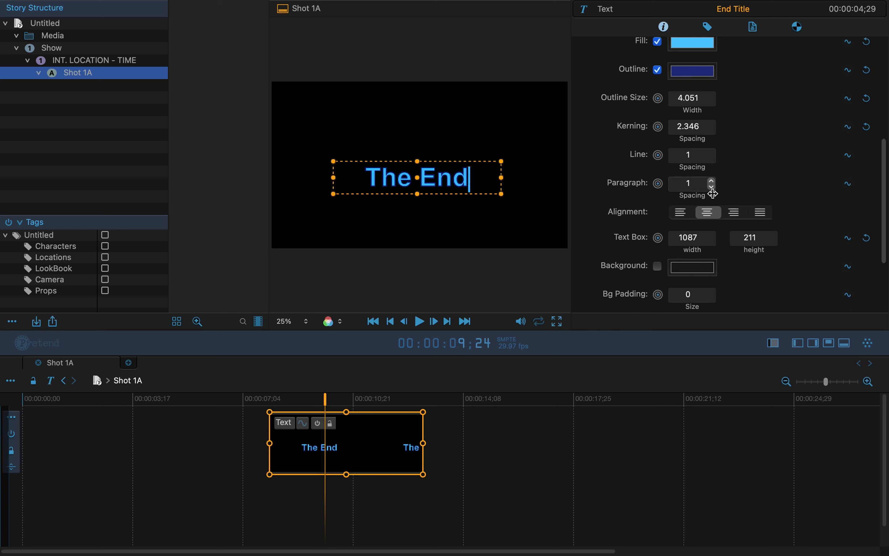
left_click_drag(420, 180, 422, 172)
Enable the title text's background, set its color to a light pinkish purple, and close the color picker.
left_click(658, 220)
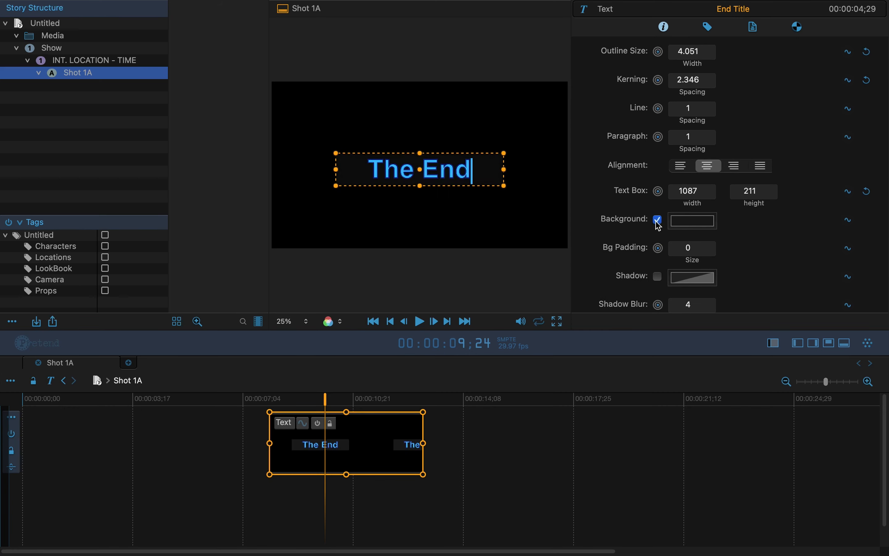
left_click(693, 220)
left_click_drag(551, 463, 532, 467)
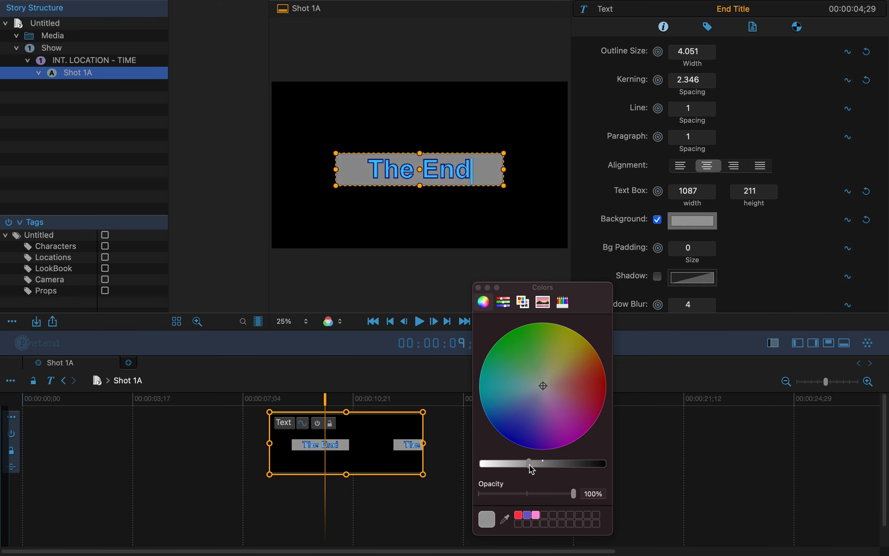
left_click(544, 407)
mouse_move(543, 407)
left_mouse_down()
mouse_move(550, 415)
mouse_move(553, 405)
left_mouse_up()
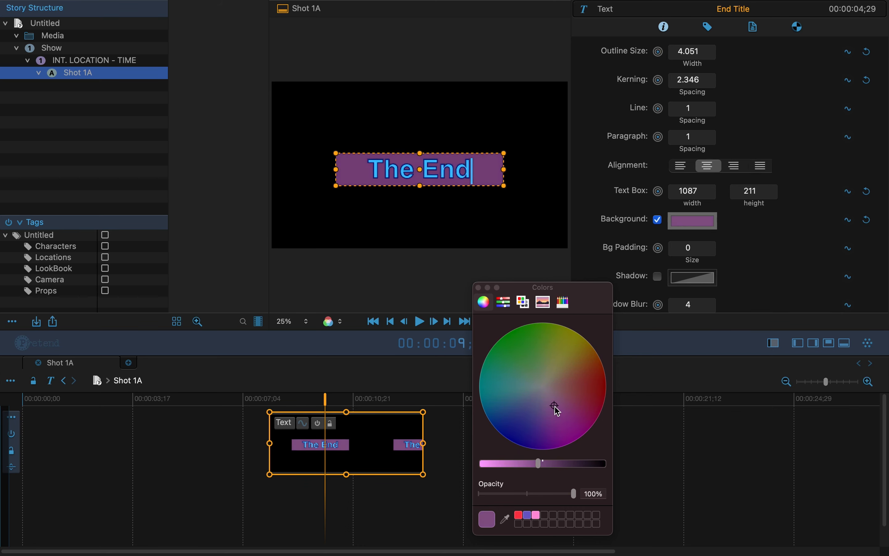
left_click_drag(539, 464, 488, 465)
mouse_move(558, 405)
left_mouse_down()
mouse_move(539, 406)
mouse_move(548, 402)
left_mouse_up()
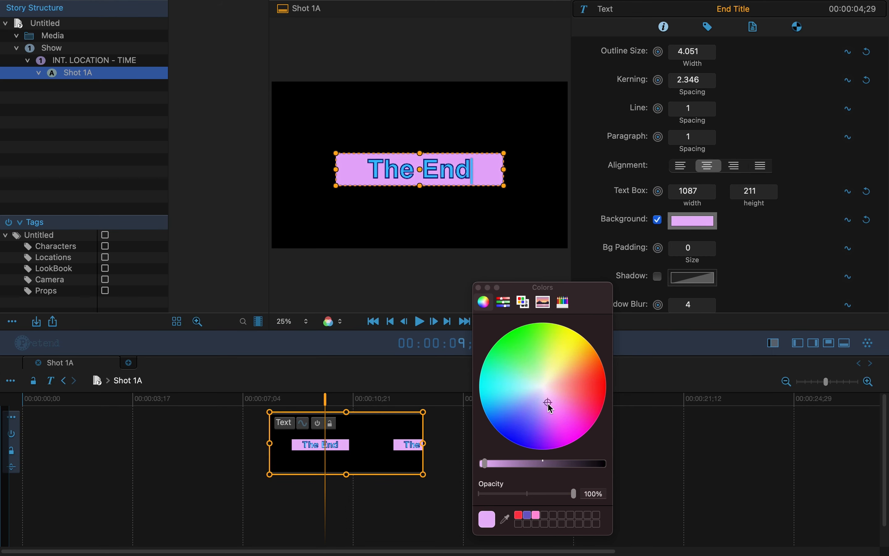
left_click(478, 287)
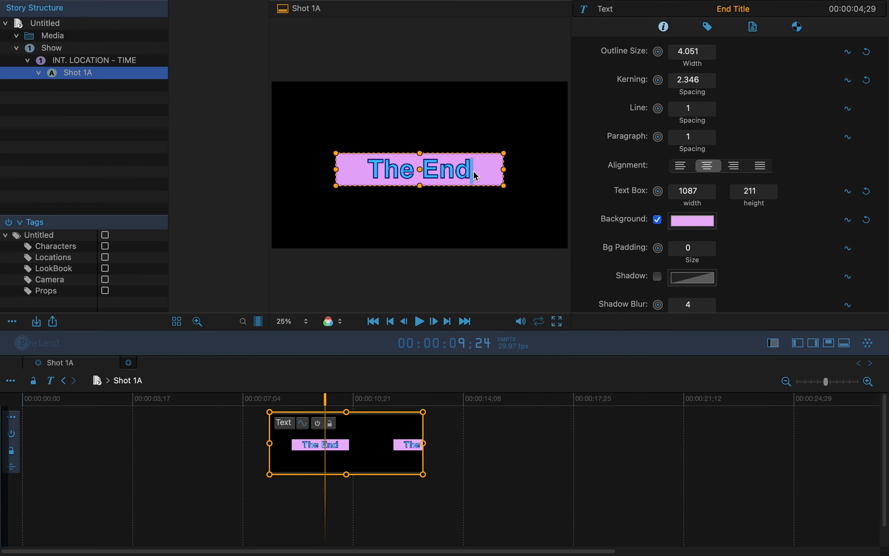
Resize the title's text box to 1000 wide by 220.5 high and set the background padding to 8.923.
left_click_drag(505, 153, 506, 151)
left_click_drag(545, 105, 490, 153)
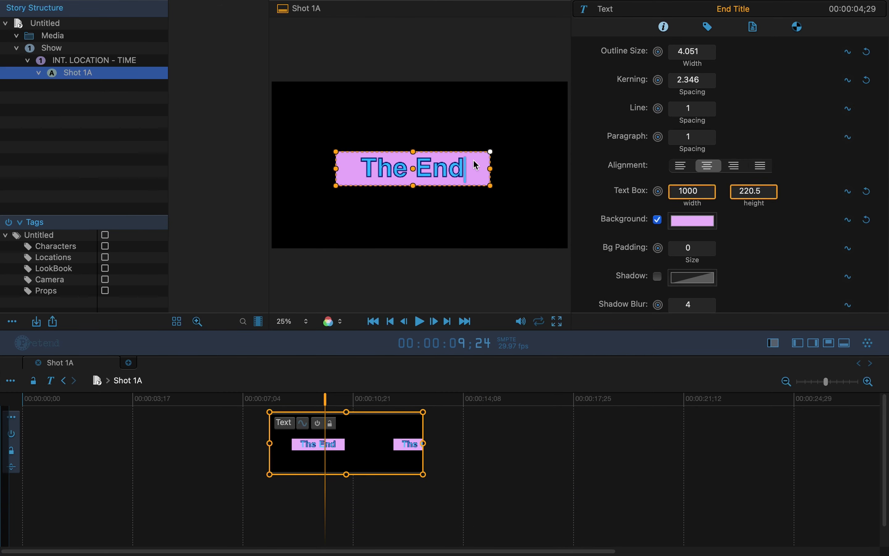
key("super+equal")
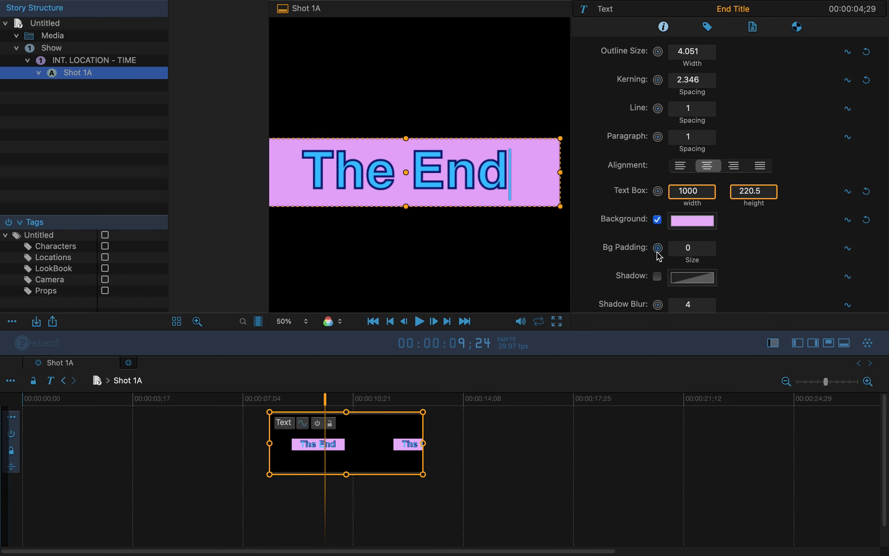
left_click_drag(688, 253, 883, 244)
key("super+equal")
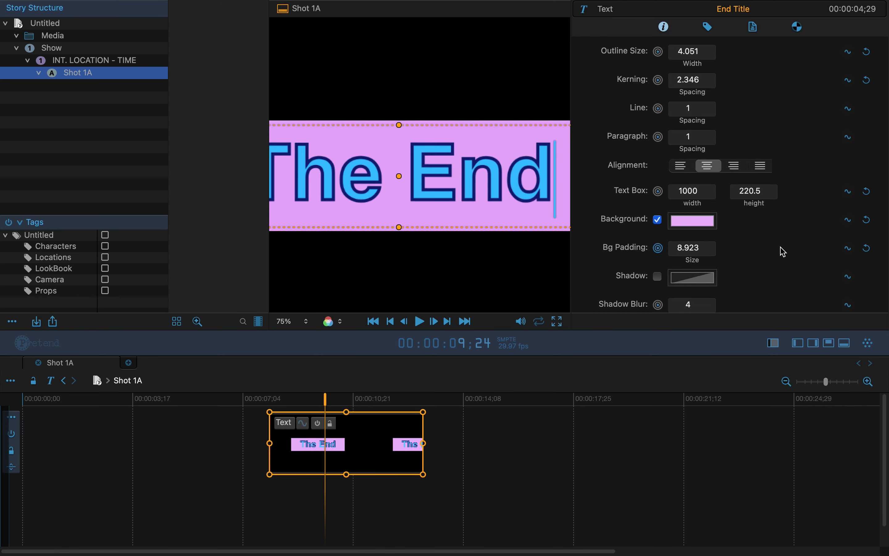
Enable the shadow on the title text and inspect it up close in the viewer.
scroll(739, 259, "down", 1)
scroll(738, 259, "down", 2)
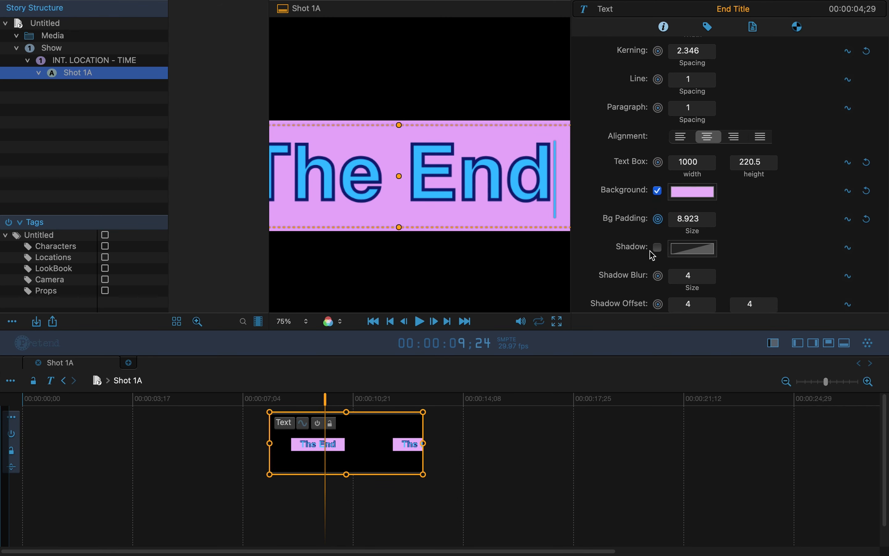
left_click(657, 247)
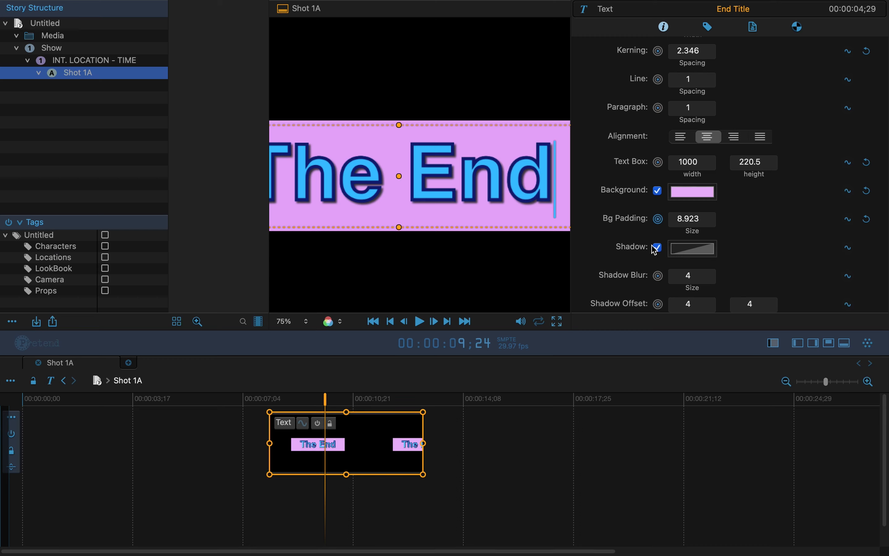
key("super+equal")
key("super+equal")
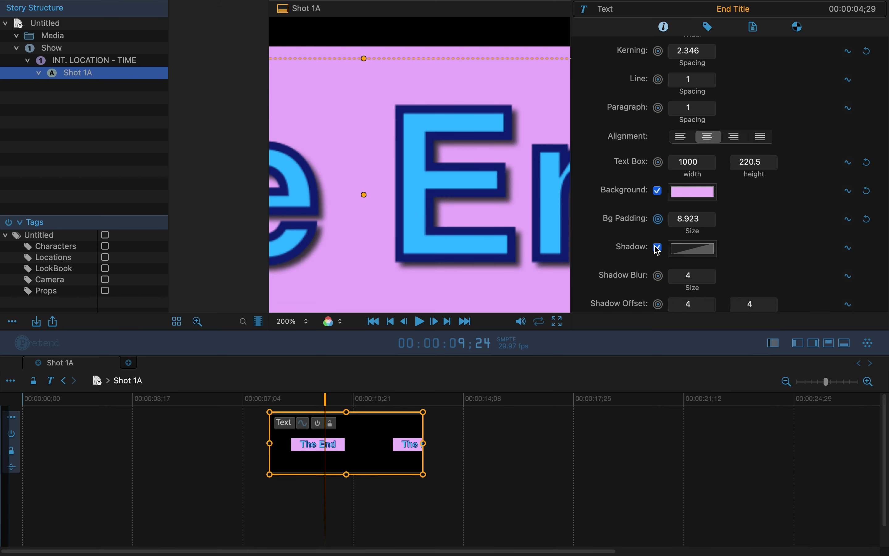
Set the title's shadow offset to x 6.014 and y 6.34 and the shadow blur to 5.802, and deselect the title.
scroll(658, 248, "down", 1)
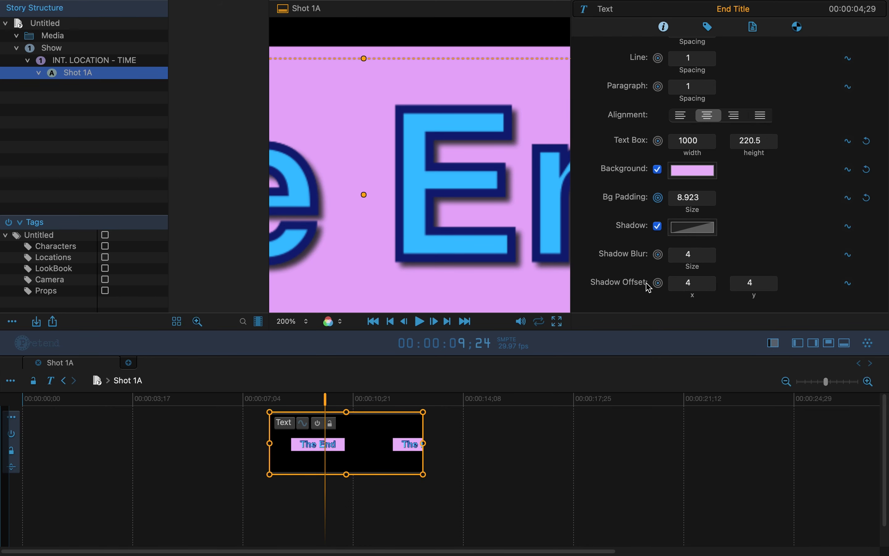
left_click_drag(690, 294, 693, 294)
left_click_drag(756, 294, 761, 297)
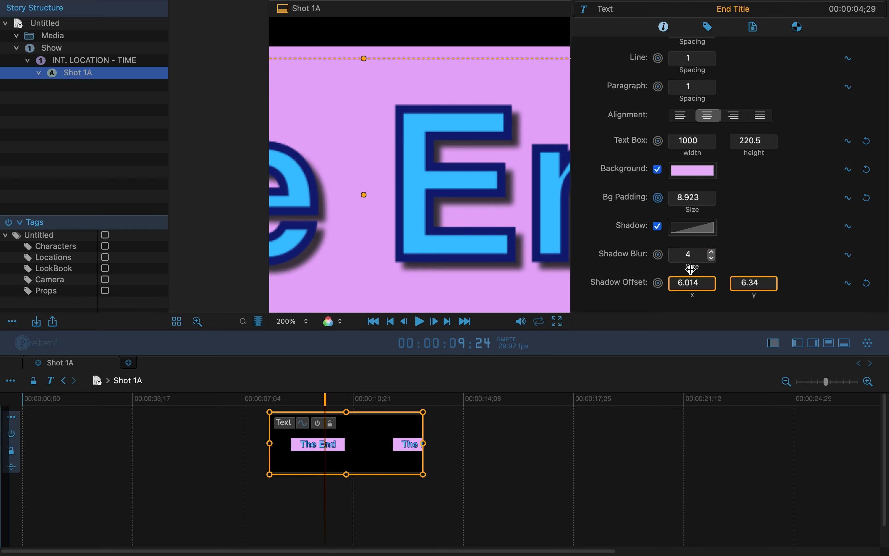
left_click_drag(693, 270, 814, 280)
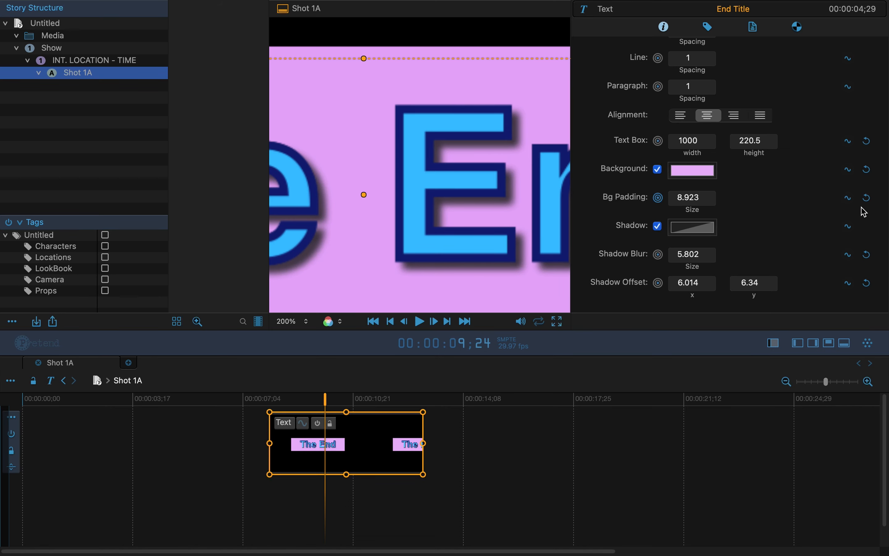
key("super+minus")
key("super+minus")
key("super+minus")
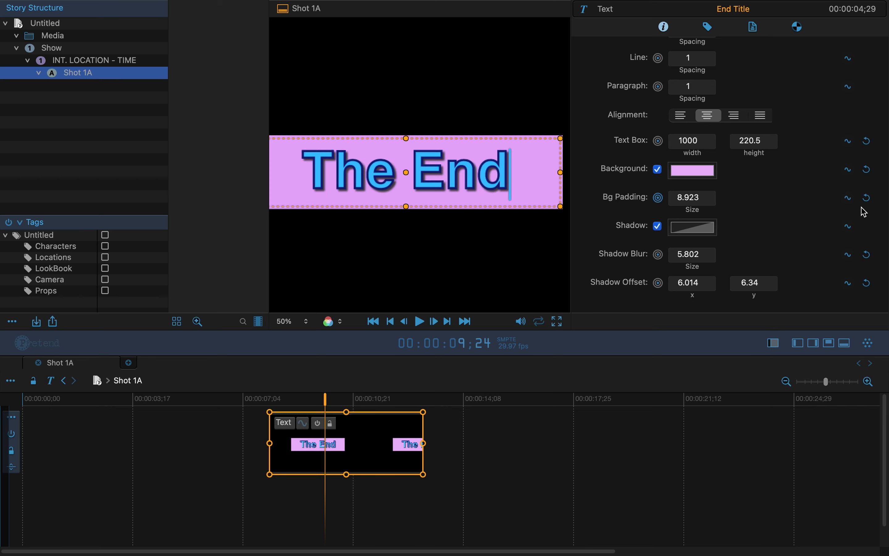
key("super+plus")
left_click(505, 455)
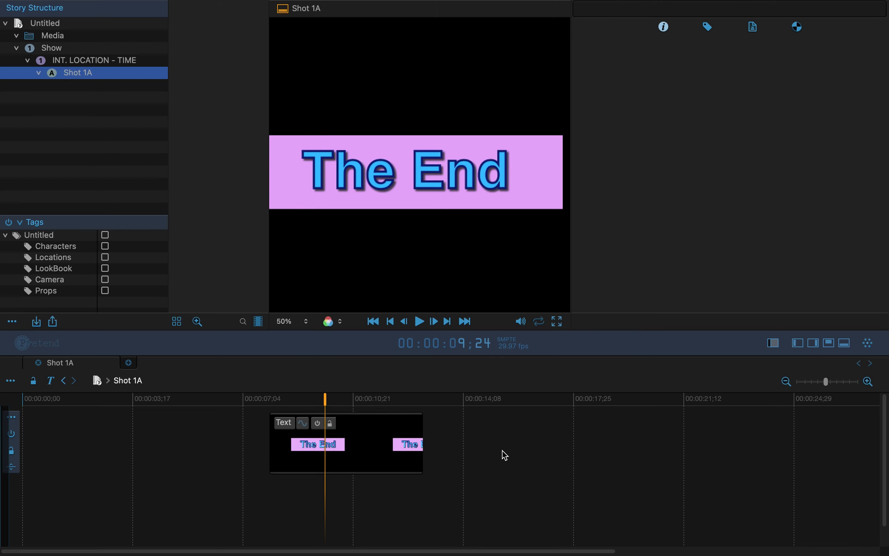